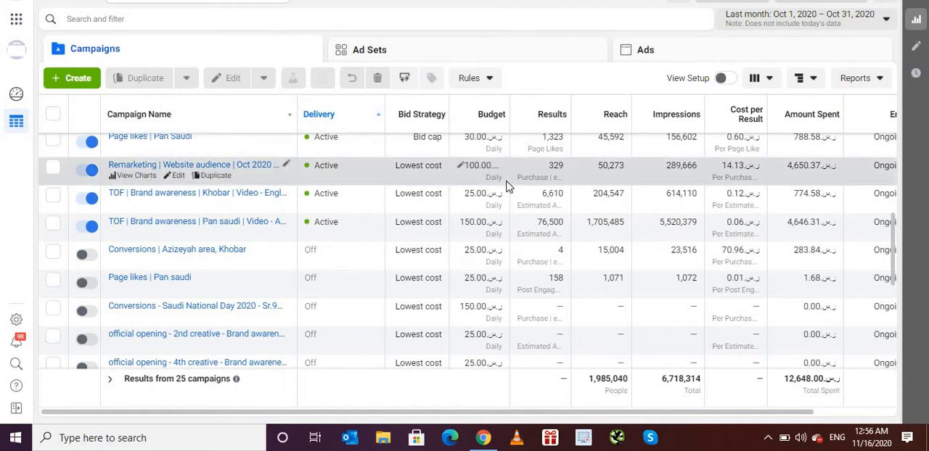
- Open the ad account's Audiences list and view the details of the existing video watcher audiences
click(15, 22)
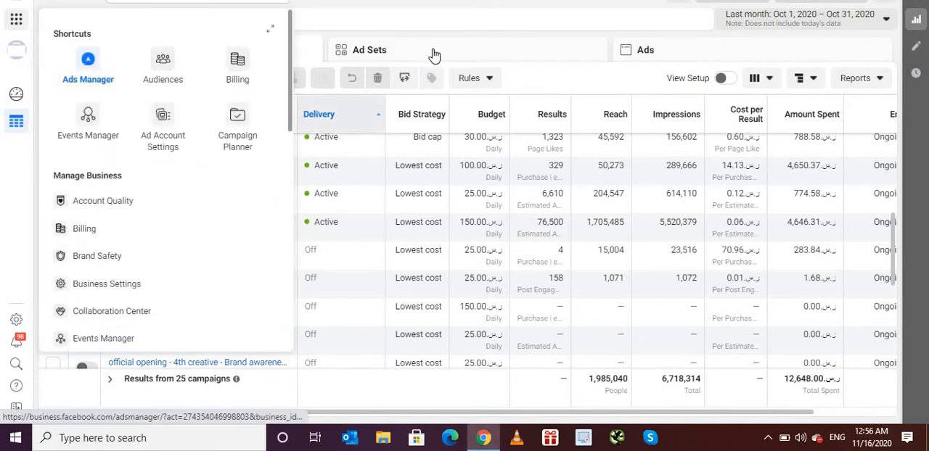
click(326, 0)
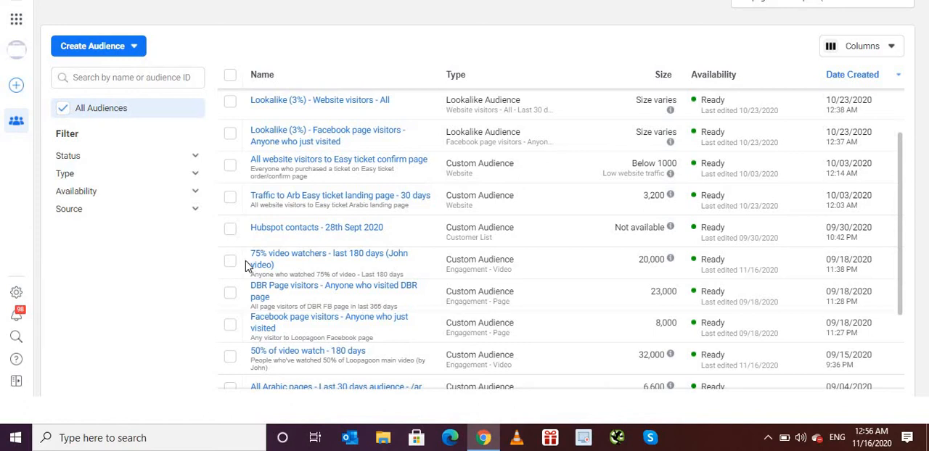
mouse_move(254, 265)
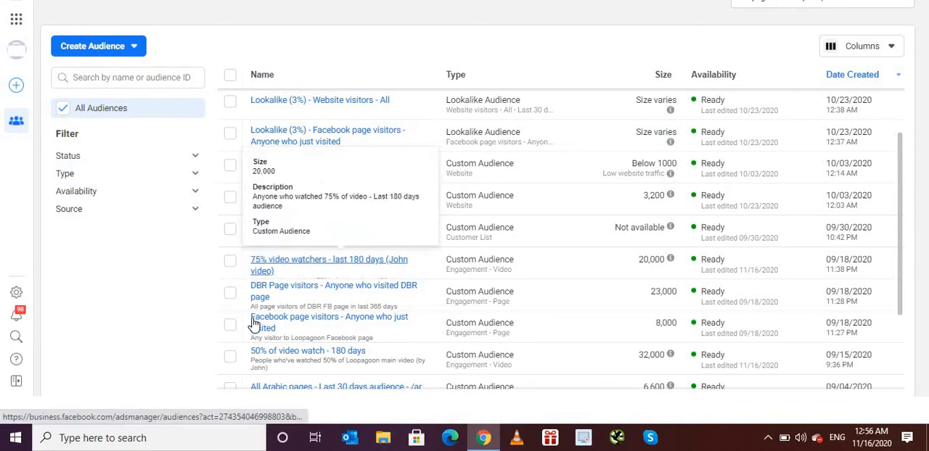
mouse_move(259, 359)
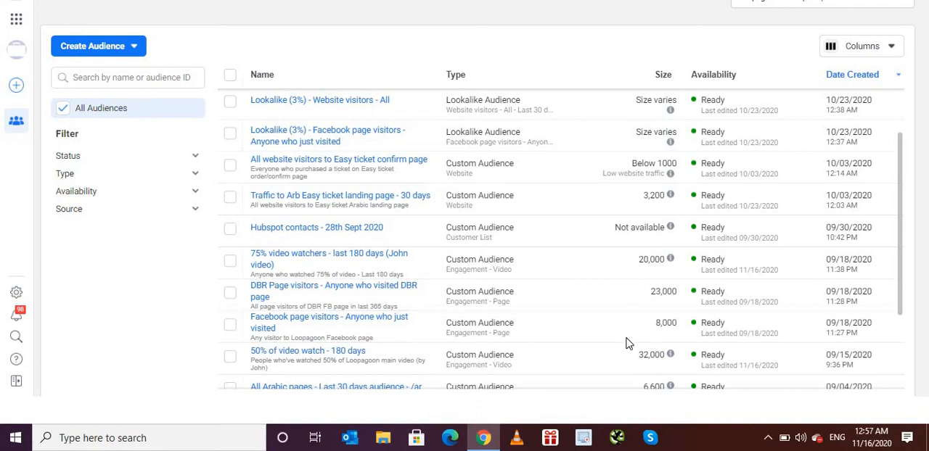
- Start a custom audience from the Video source for people who have watched at 25% of the video
click(102, 53)
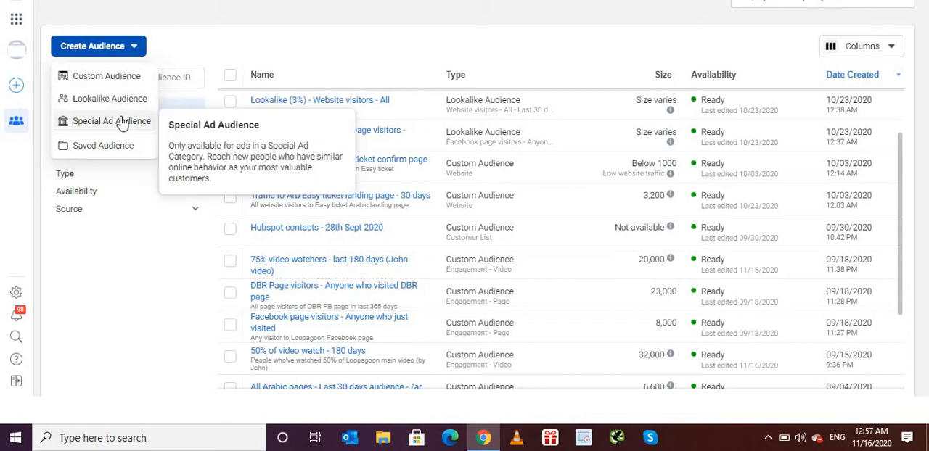
click(125, 81)
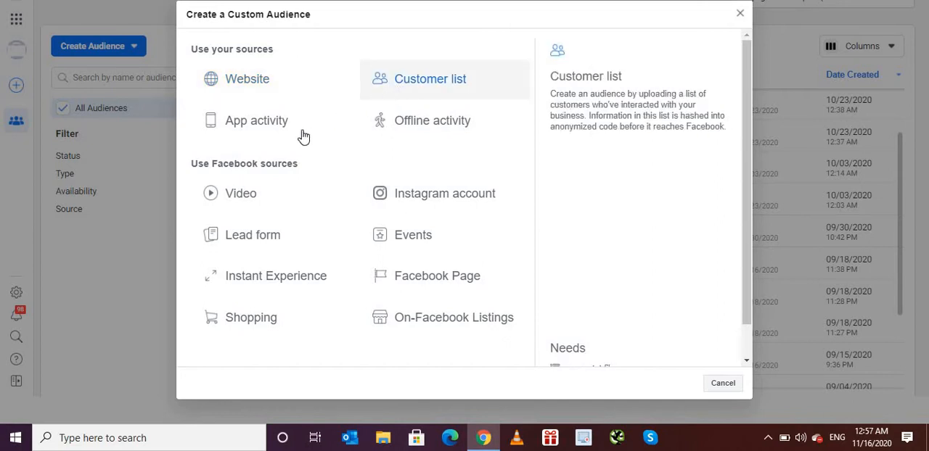
click(239, 196)
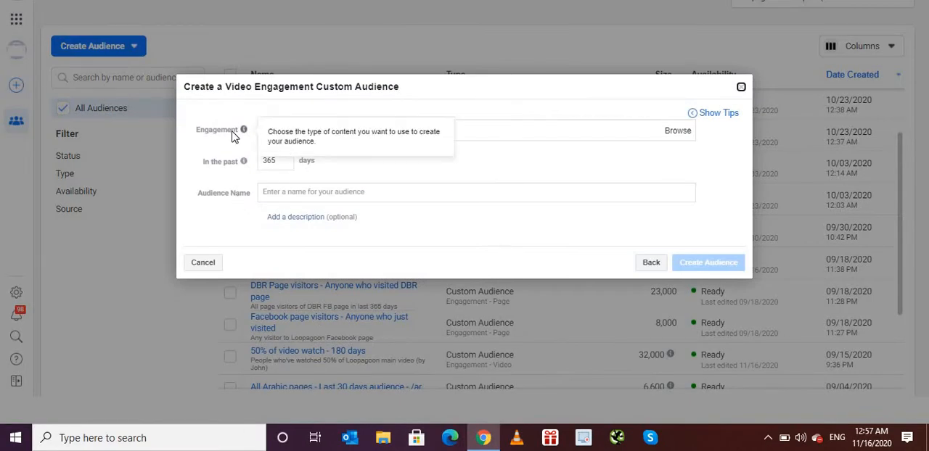
click(466, 128)
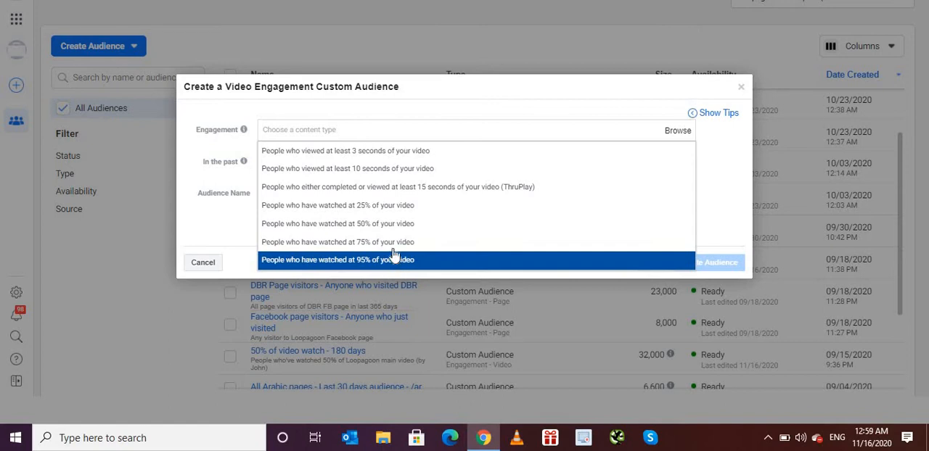
click(379, 209)
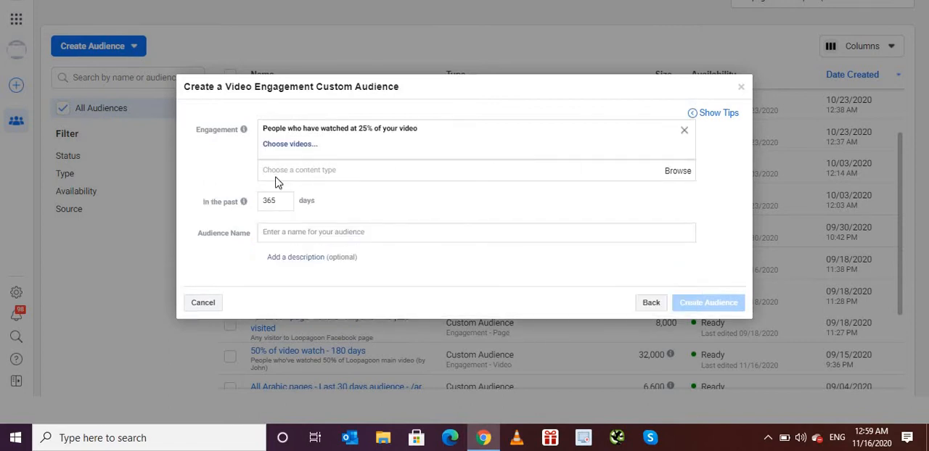
click(680, 174)
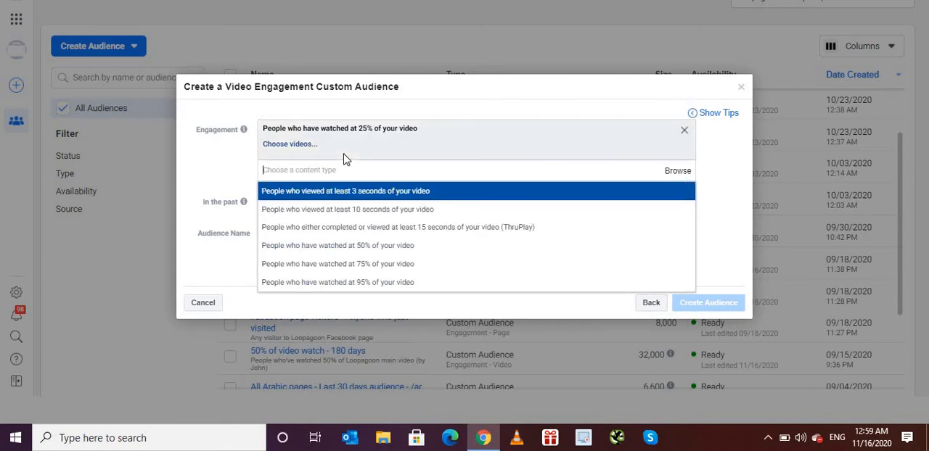
- Choose the 0:45 video "Loopagoon Final Version - edited..." from the Facebook Page as the engagement video
click(283, 144)
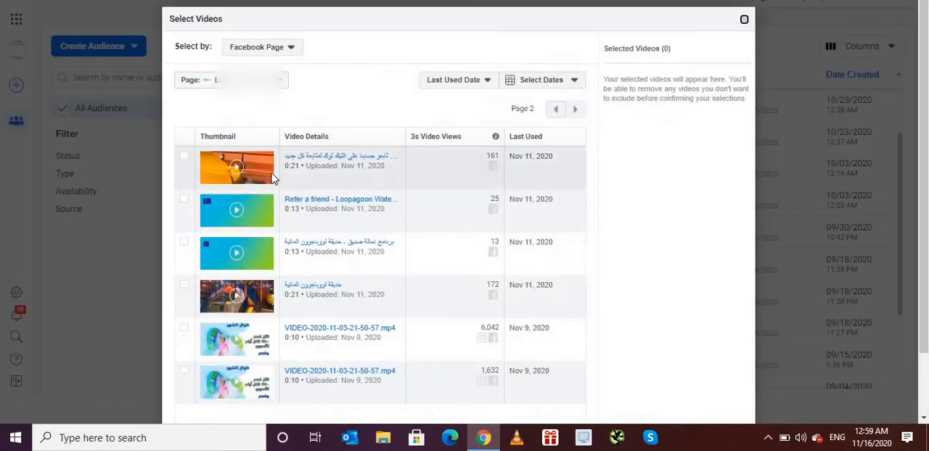
click(574, 113)
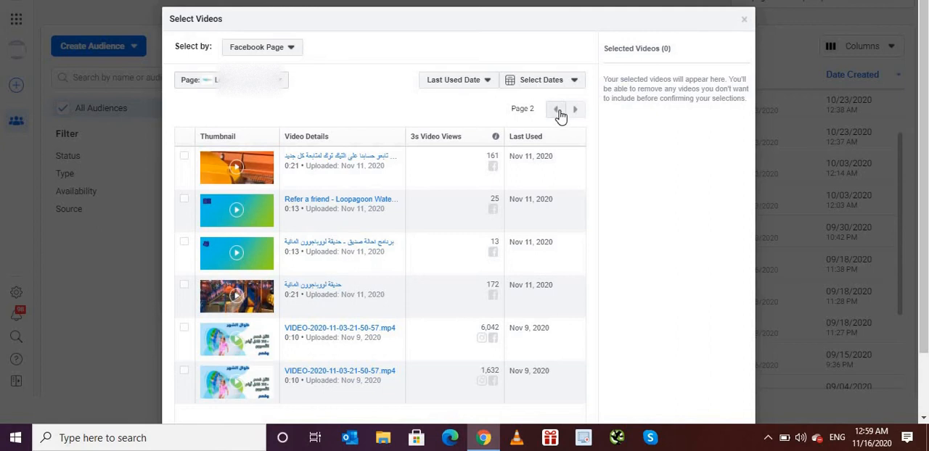
click(557, 111)
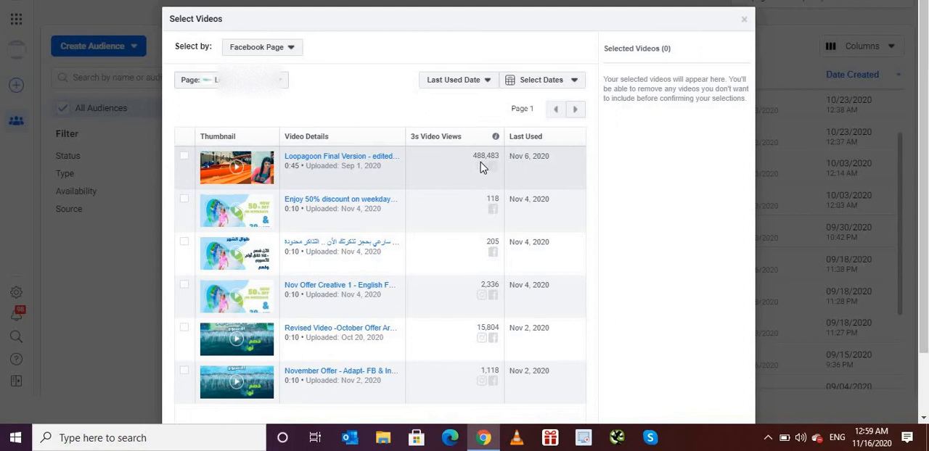
click(183, 156)
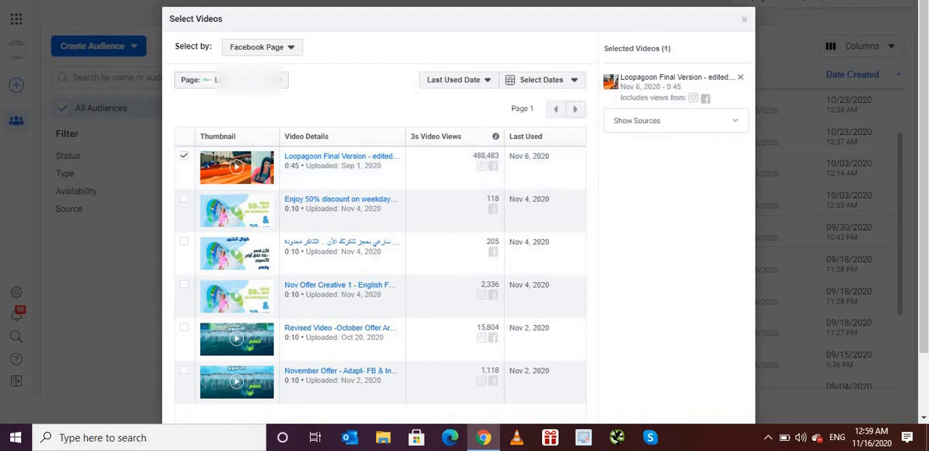
scroll(465, 218, down, 2)
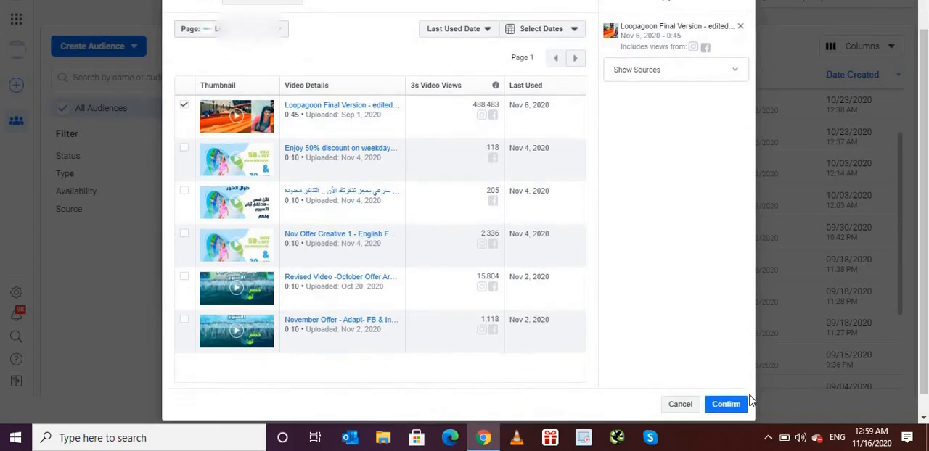
click(734, 407)
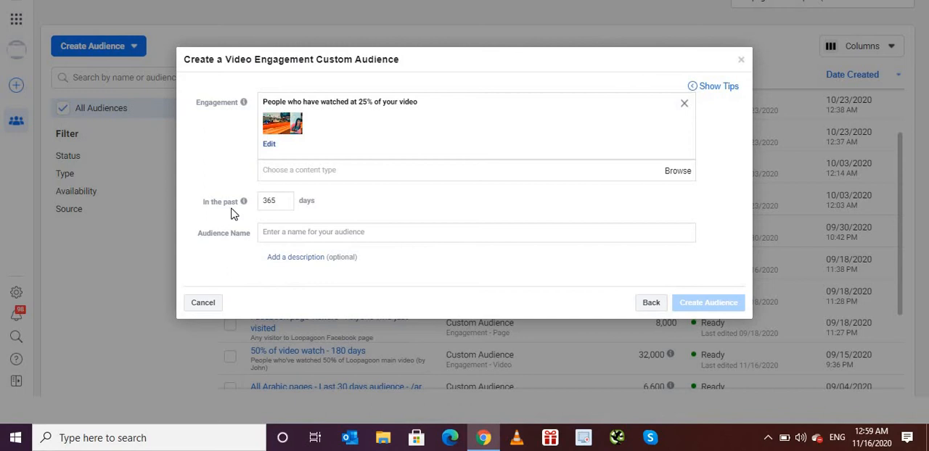
- Set the audience's look-back period to 90 days and name it "25% video watchers - custom audience"
mouse_move(243, 204)
double_click(281, 203)
text(90)
click(325, 233)
text(25)
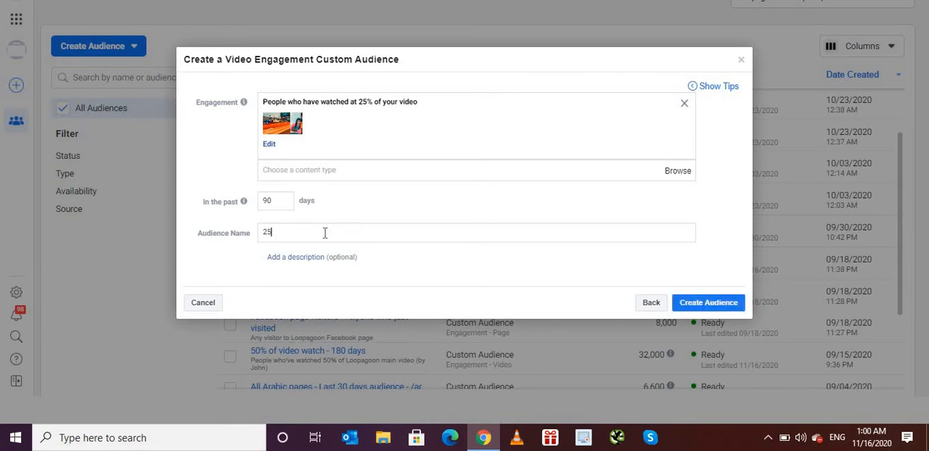
text(5 video watchers)
key(ctrl+BackSpace)
key(ctrl+BackSpace)
key(ctrl+BackSpace)
text(% video watchers - custom audience)
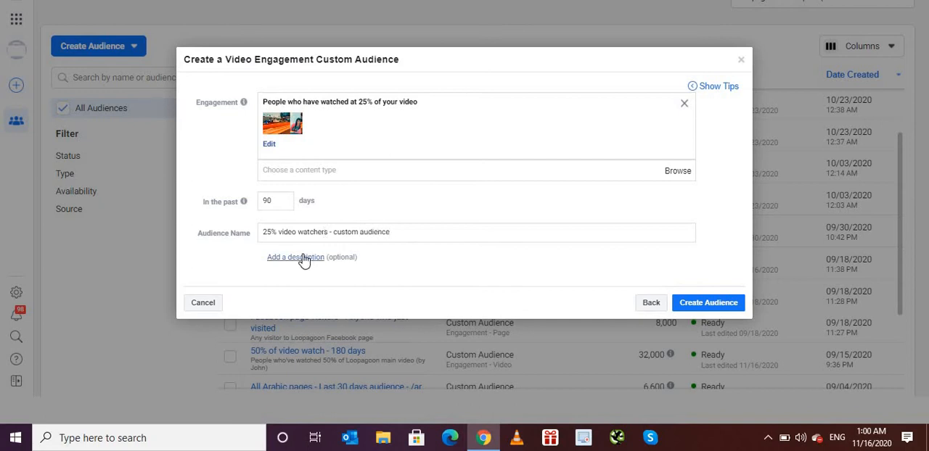
- Create the audience with an empty description and finish without creating an ad or expanding the audience
click(308, 259)
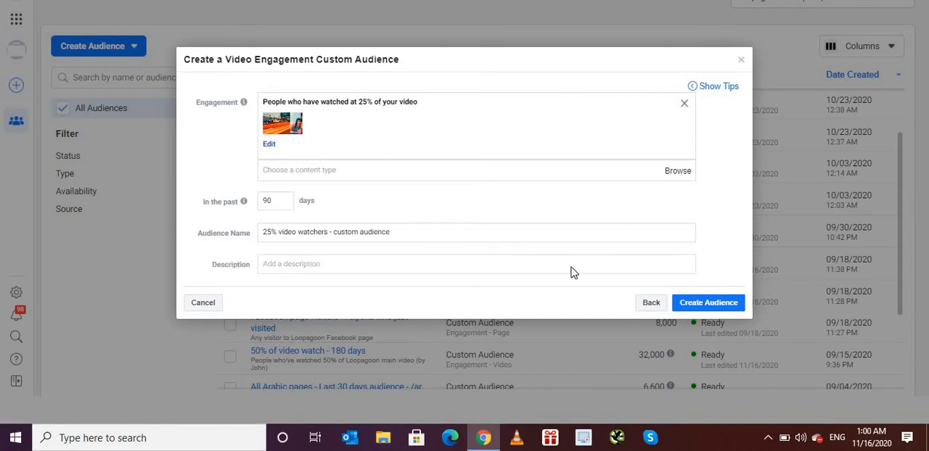
click(722, 309)
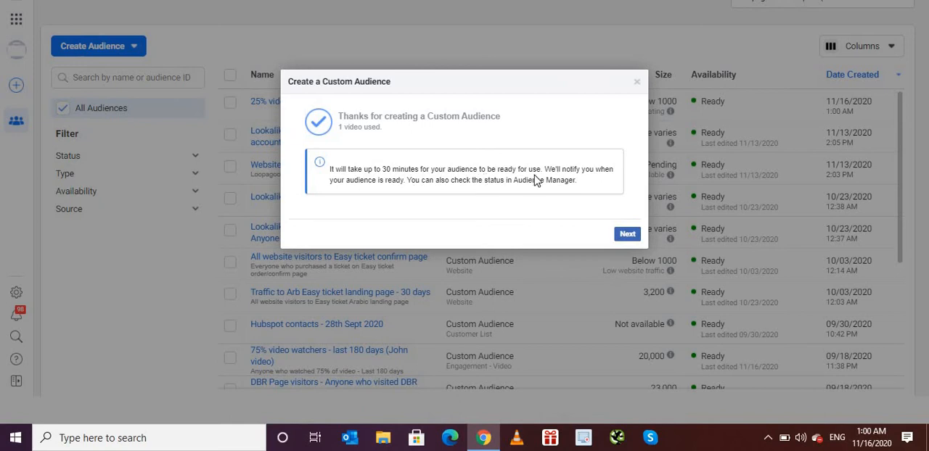
click(627, 235)
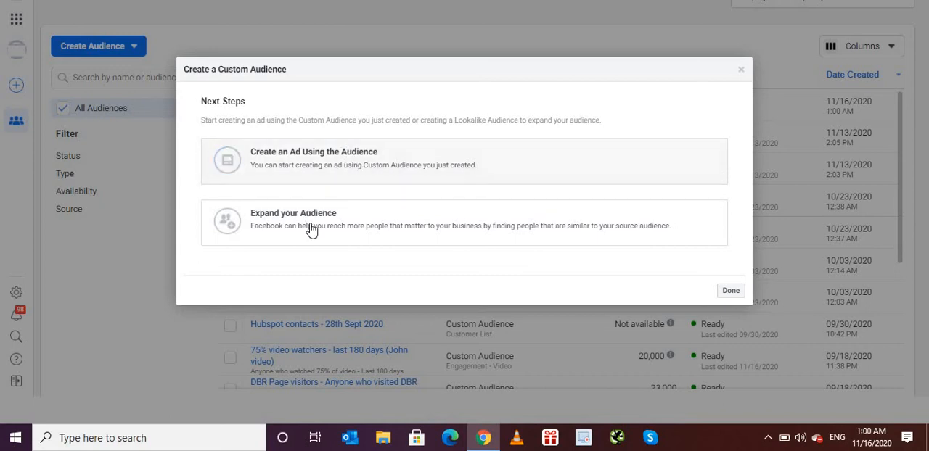
click(730, 292)
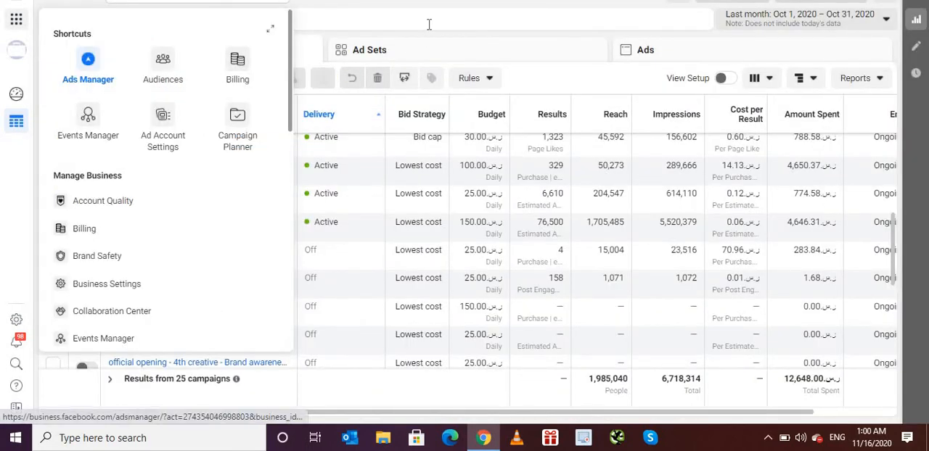
- Return to the Campaigns list and create a new Auction campaign with the Reach objective
click(429, 24)
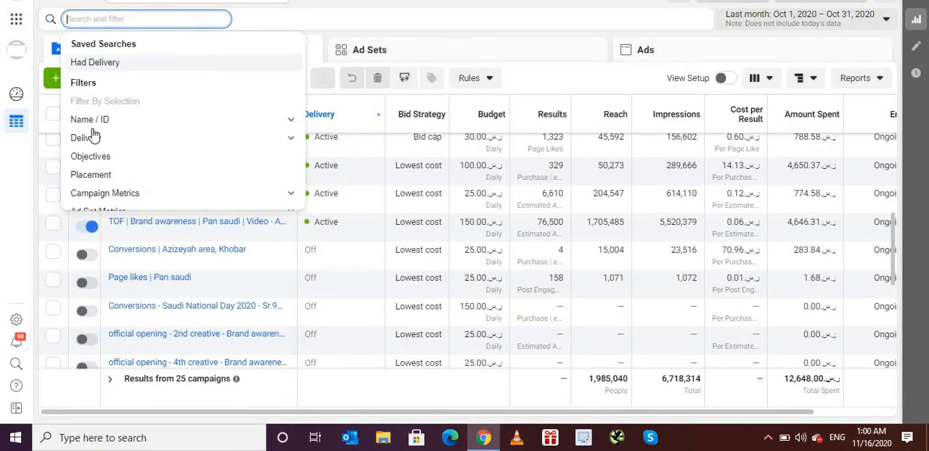
click(48, 95)
click(60, 82)
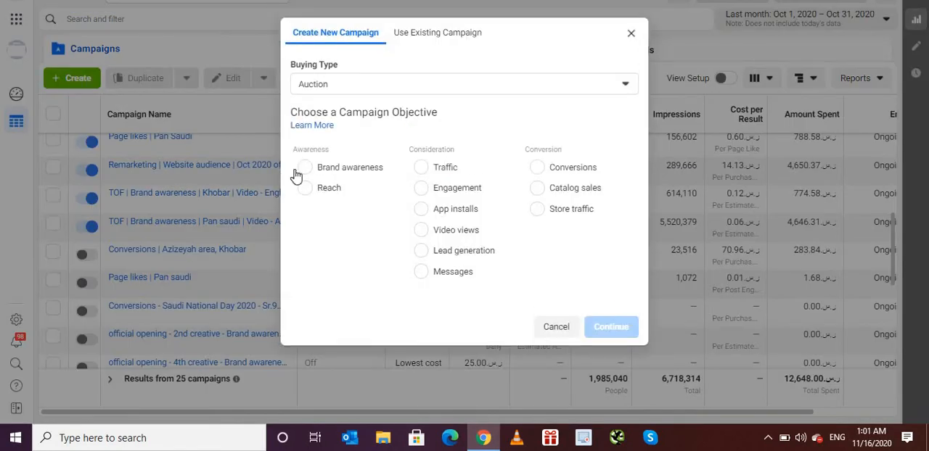
click(307, 190)
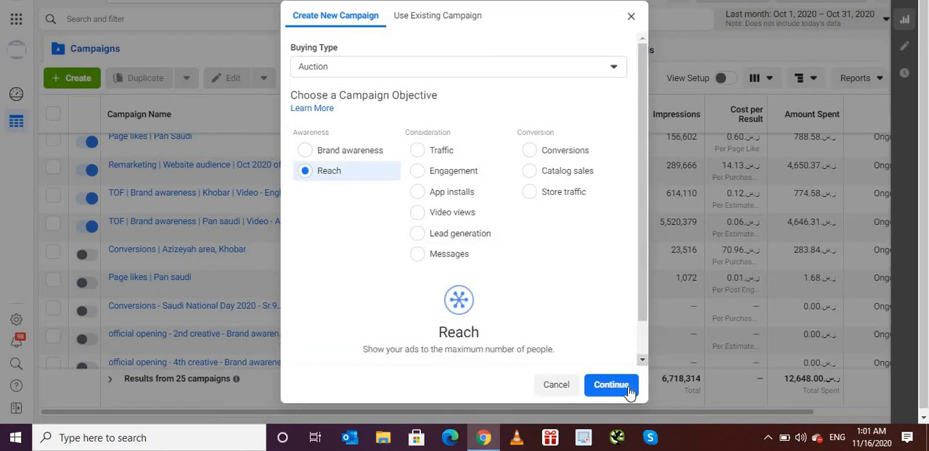
click(628, 390)
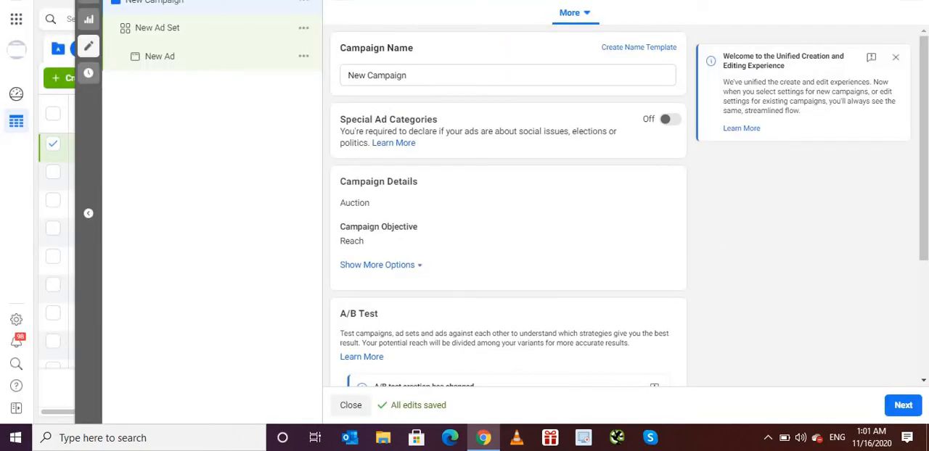
- Target the new ad set at the "25% video watchers - custom audience" and review its remaining audience settings
click(211, 40)
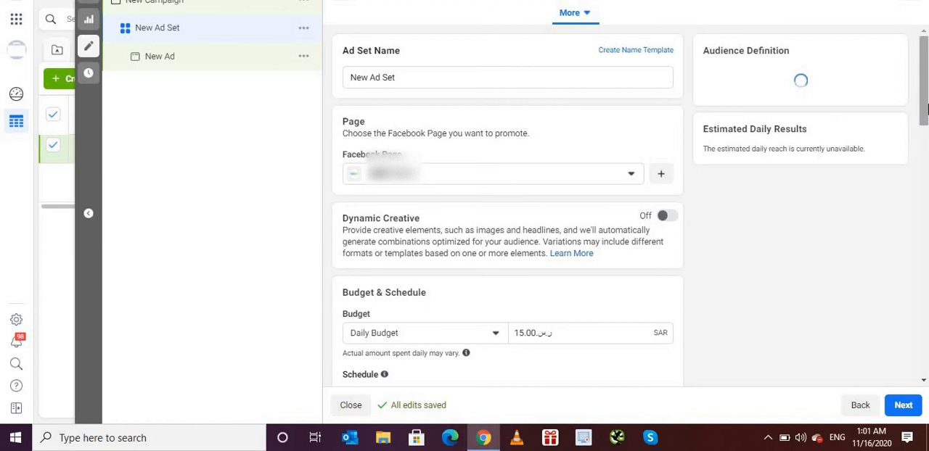
scroll(921, 158, down, 1)
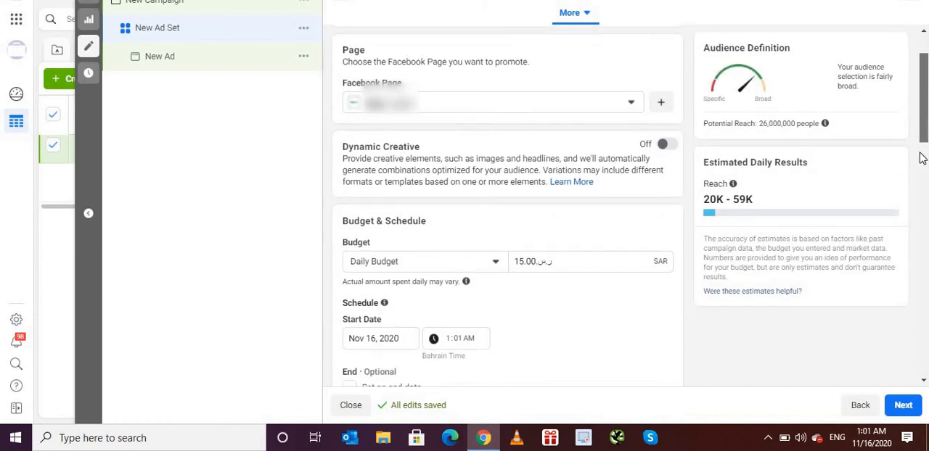
scroll(922, 158, down, 5)
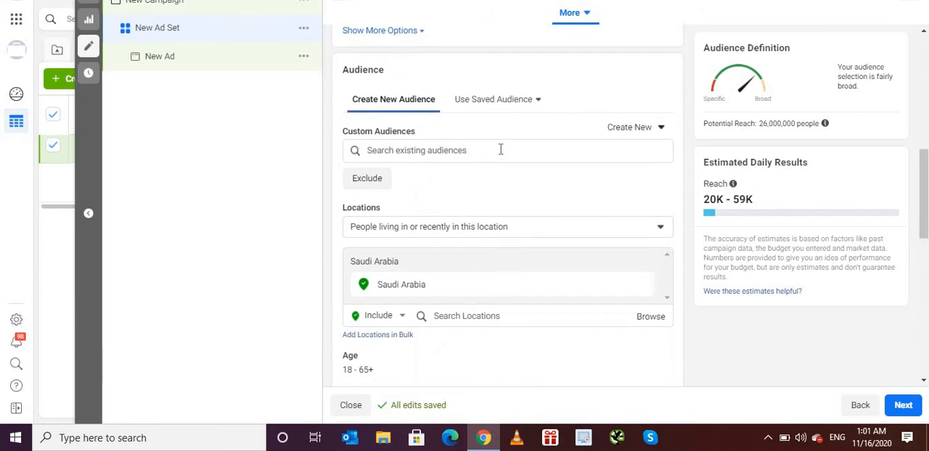
click(500, 150)
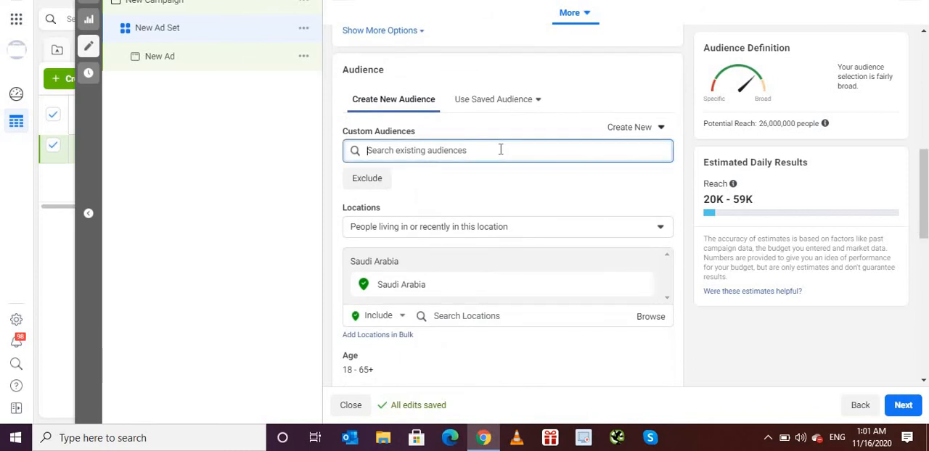
click(415, 153)
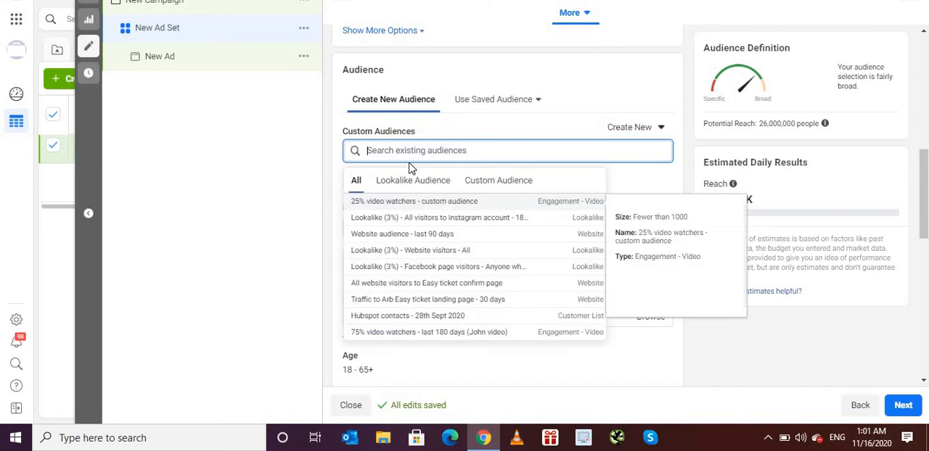
click(495, 182)
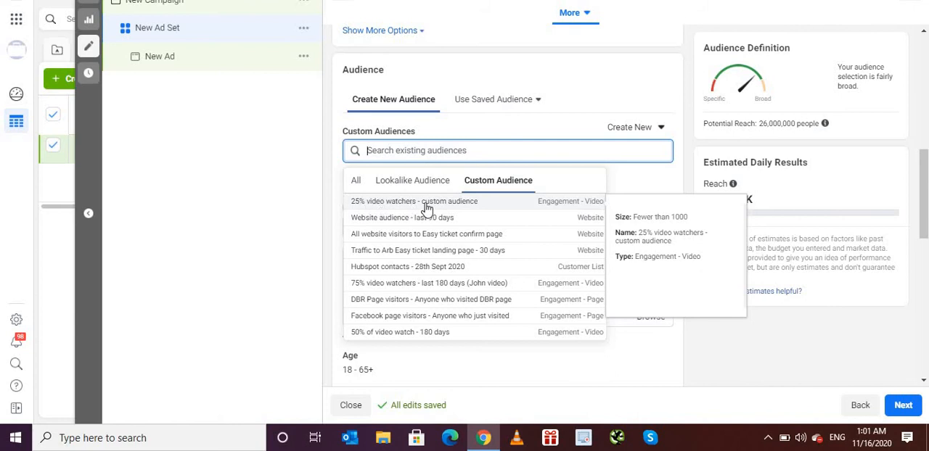
click(451, 209)
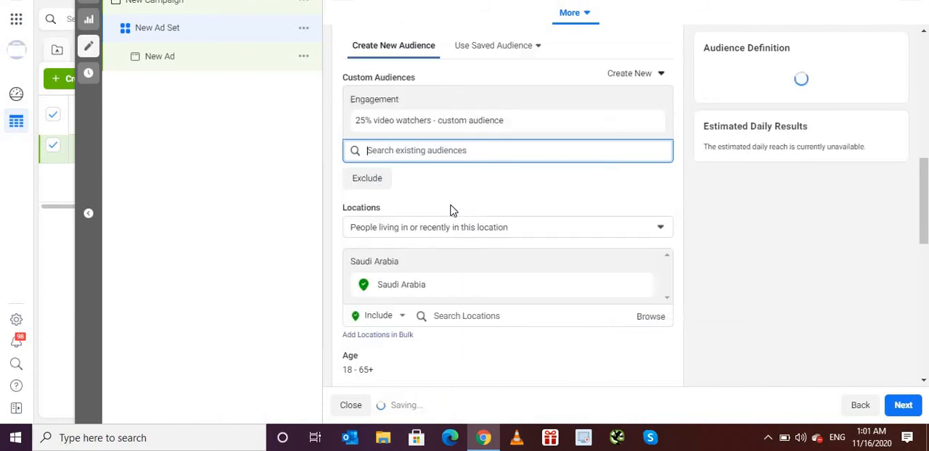
click(823, 333)
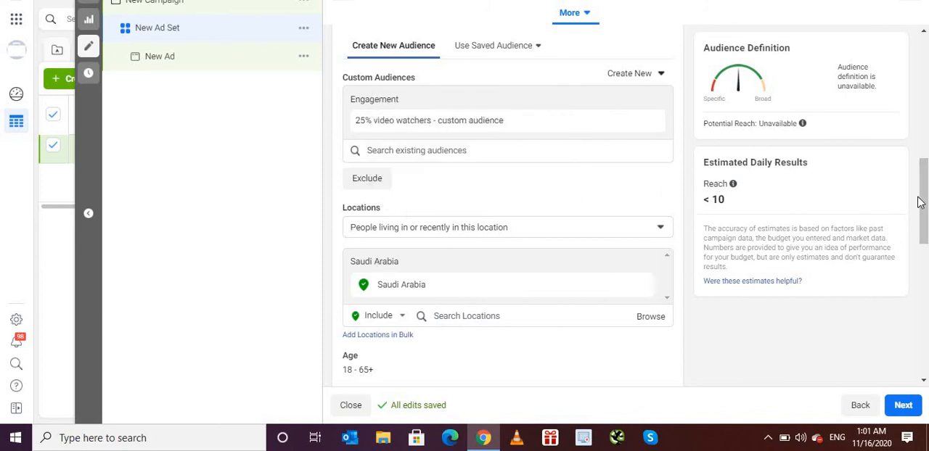
scroll(924, 202, down, 3)
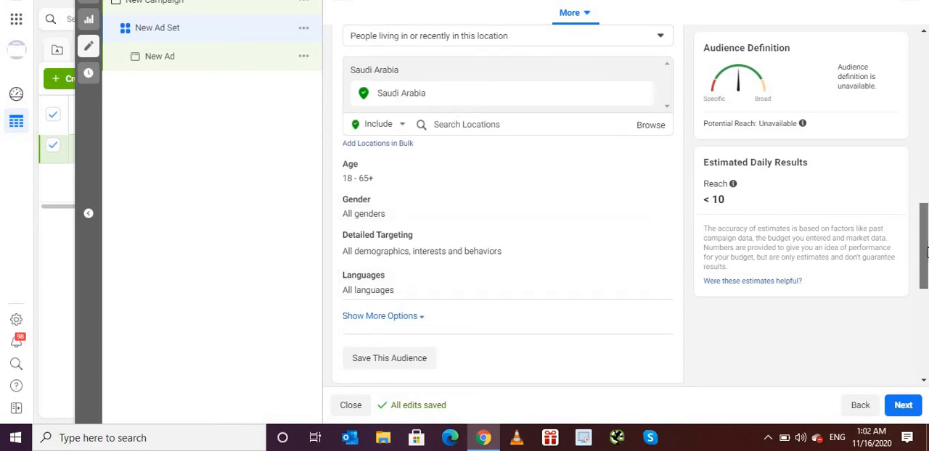
scroll(924, 218, up, 3)
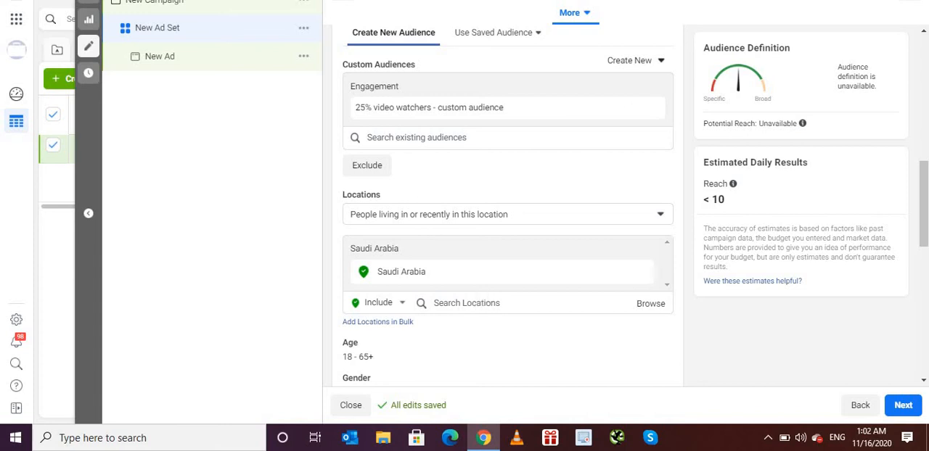
- Set the ad set's maximum audience age to 58 and continue to the ad setup
scroll(360, 258, down, 2)
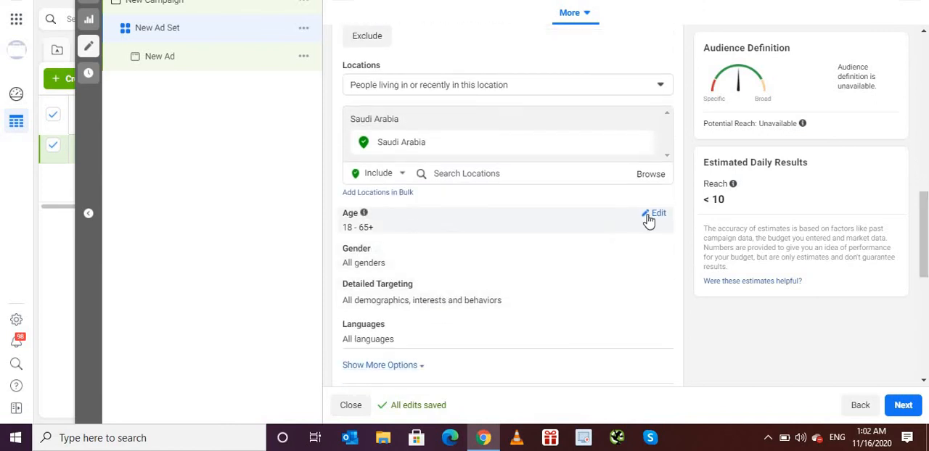
click(662, 219)
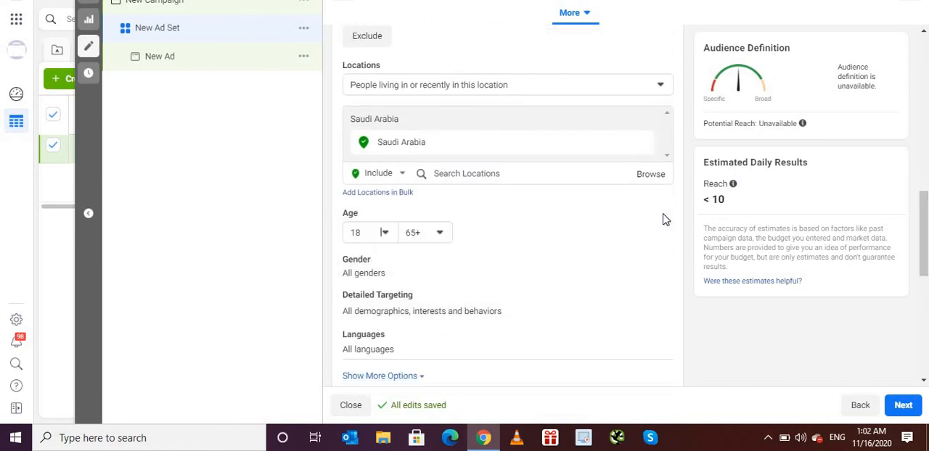
click(424, 240)
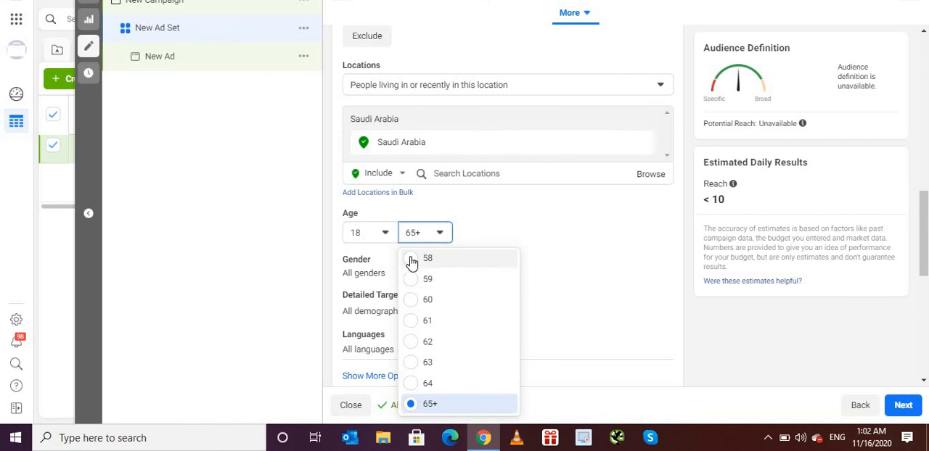
click(411, 260)
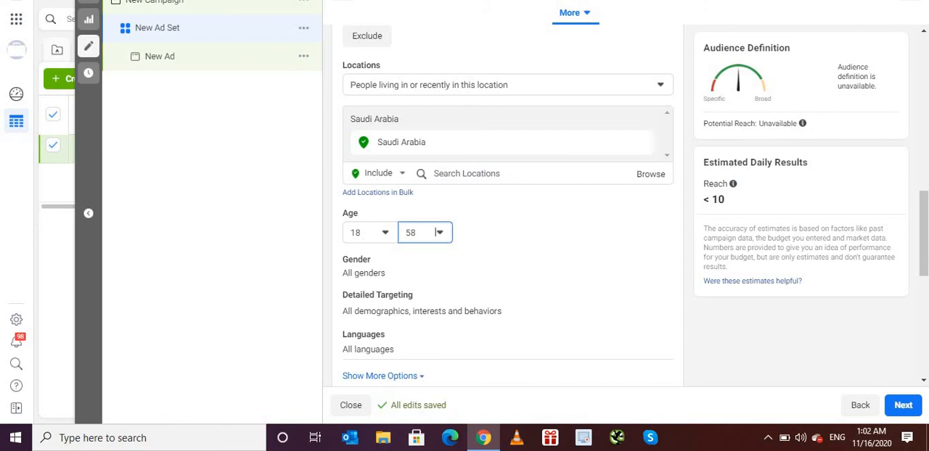
scroll(508, 218, up, 4)
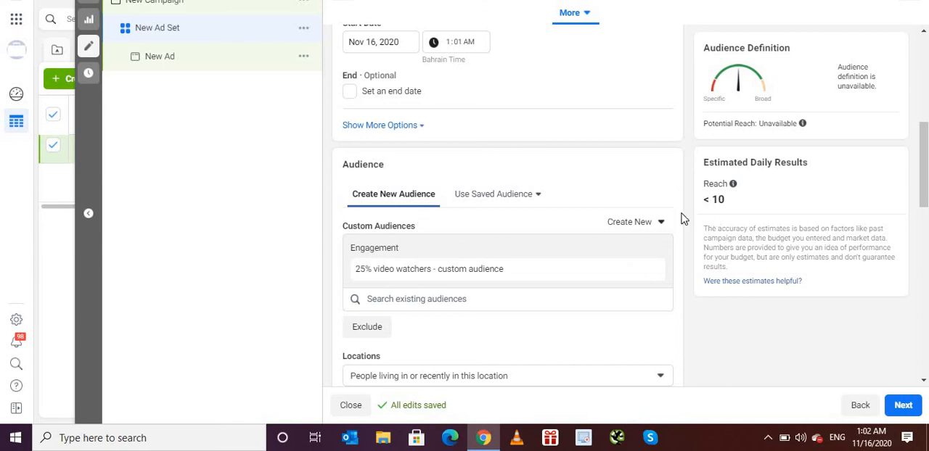
click(904, 405)
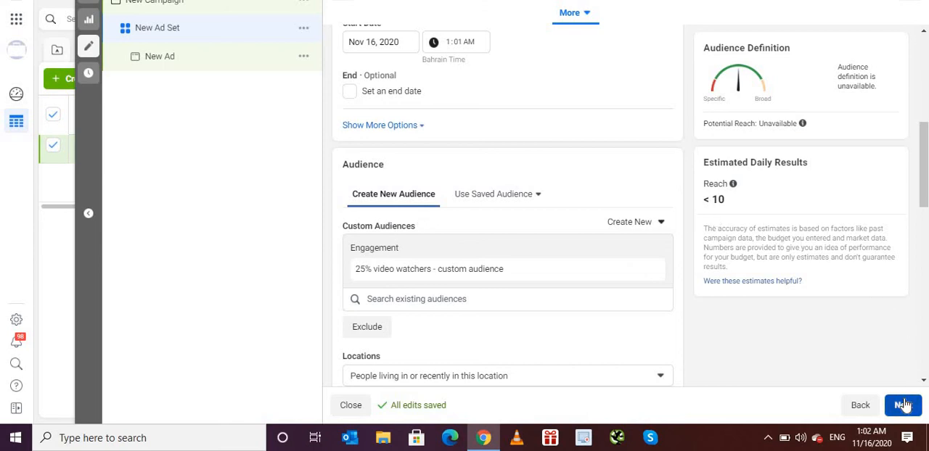